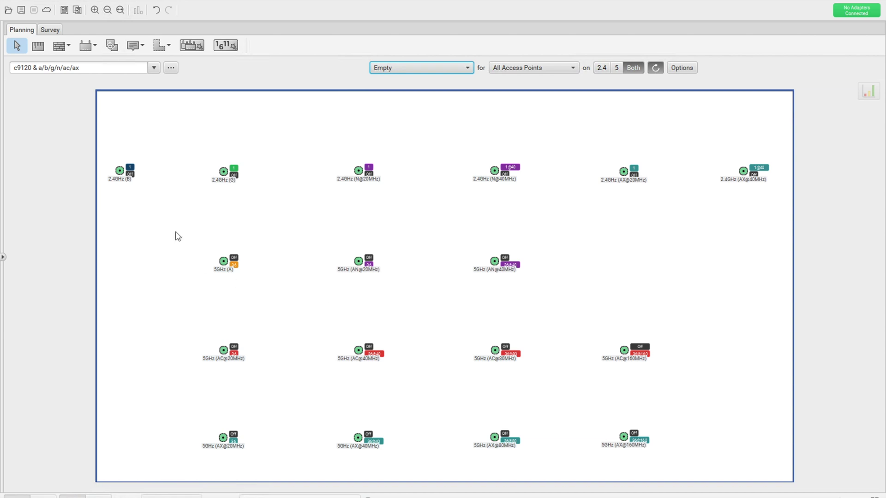
Review the 2.4GHz (B) access point's model, radio channel, power and name settings, leaving them as they are.
right_click(121, 174)
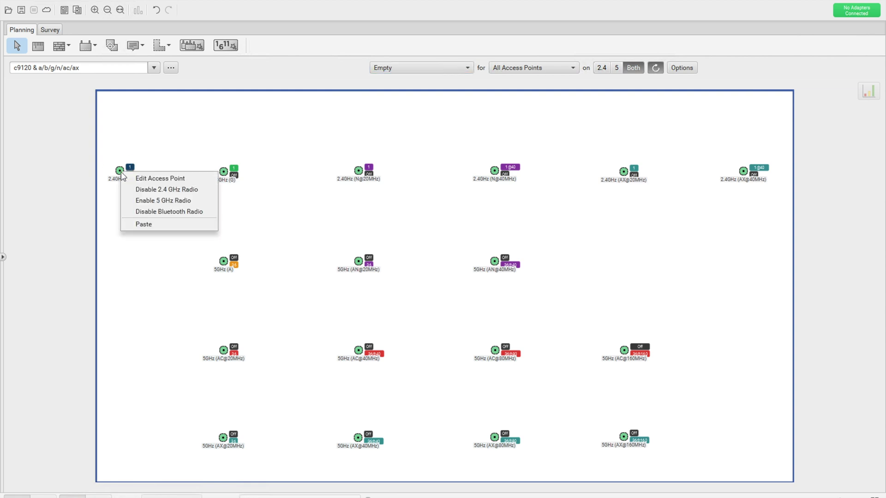
click(149, 178)
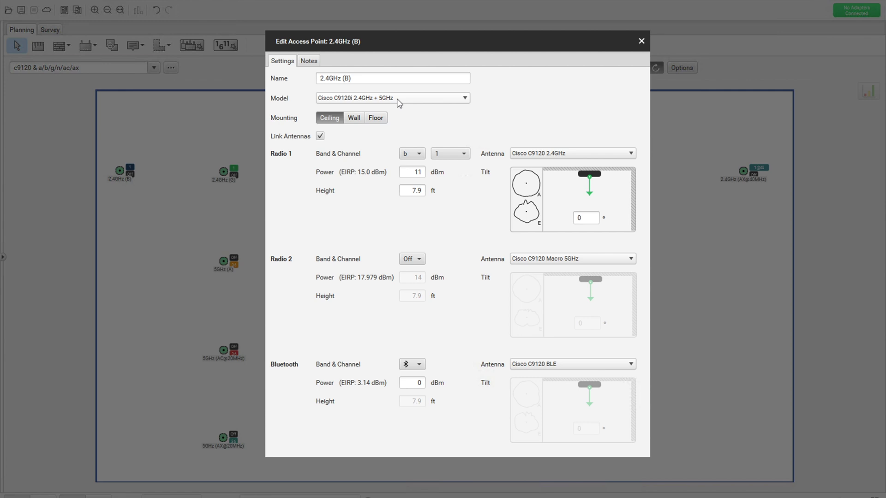
double_click(423, 175)
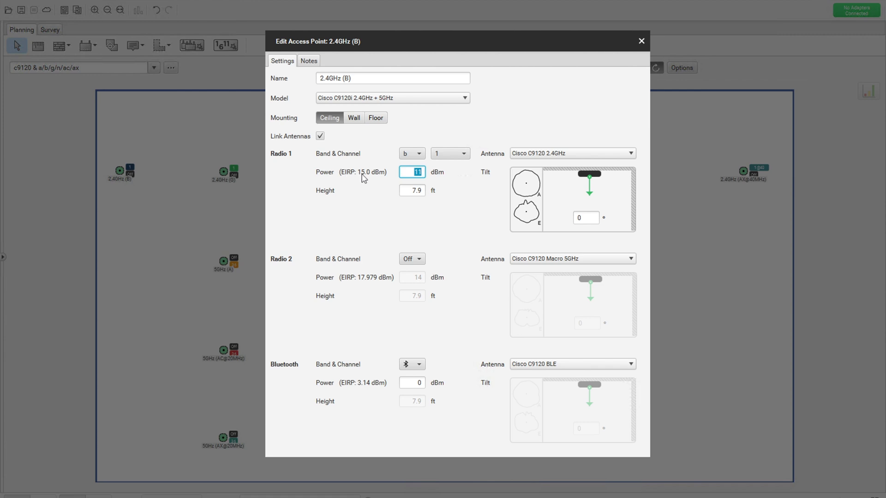
mouse_move(363, 178)
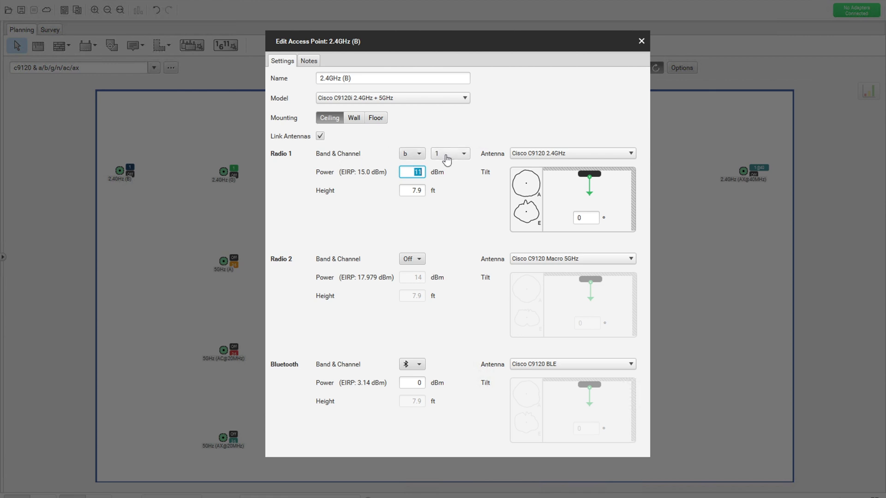
click(357, 77)
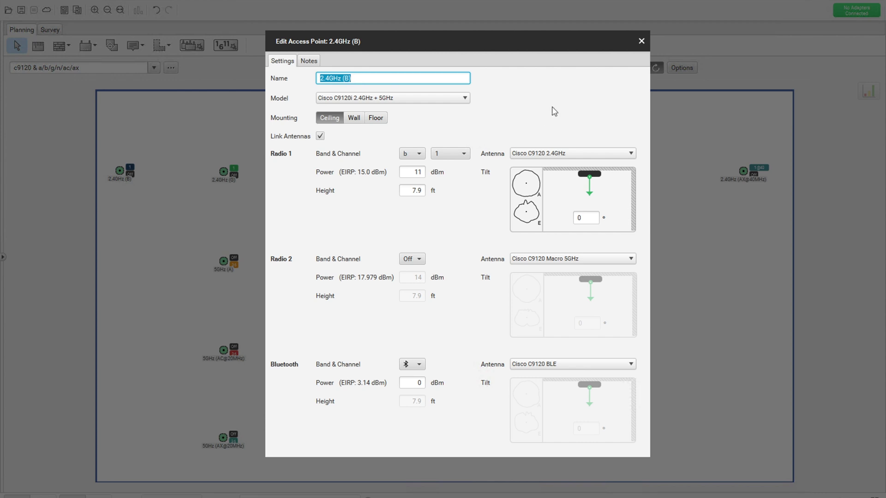
click(641, 42)
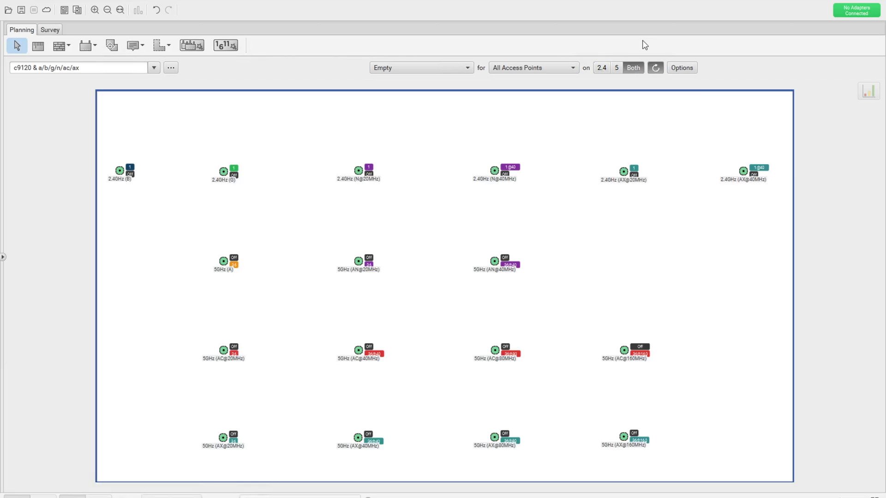
Review the 5GHz (AX@20MHz) access point's radio settings, including the available spatial stream options, without changing anything.
right_click(225, 436)
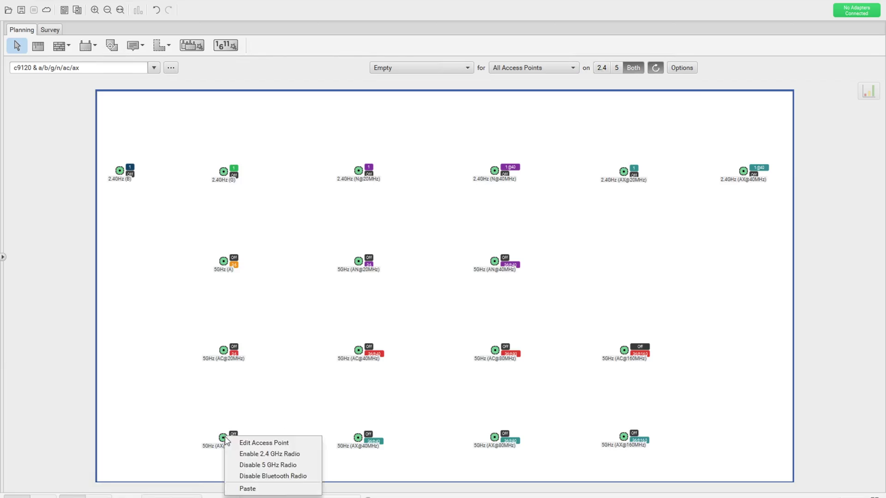
click(251, 443)
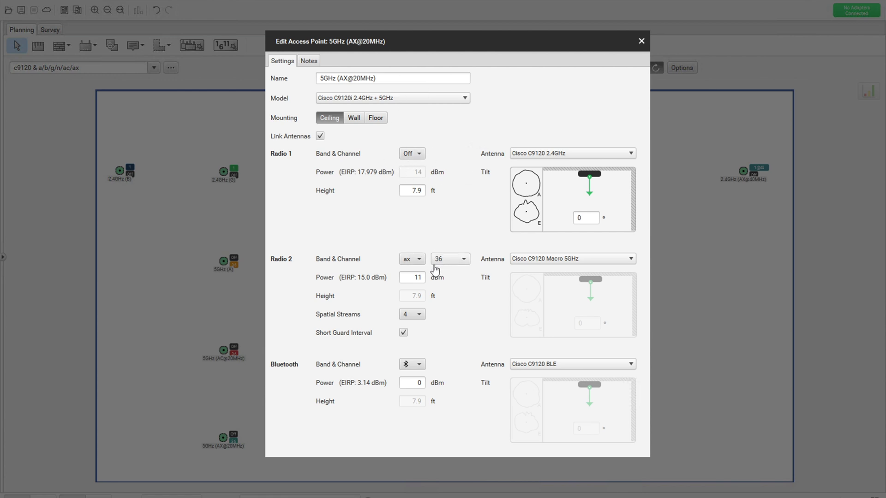
click(421, 315)
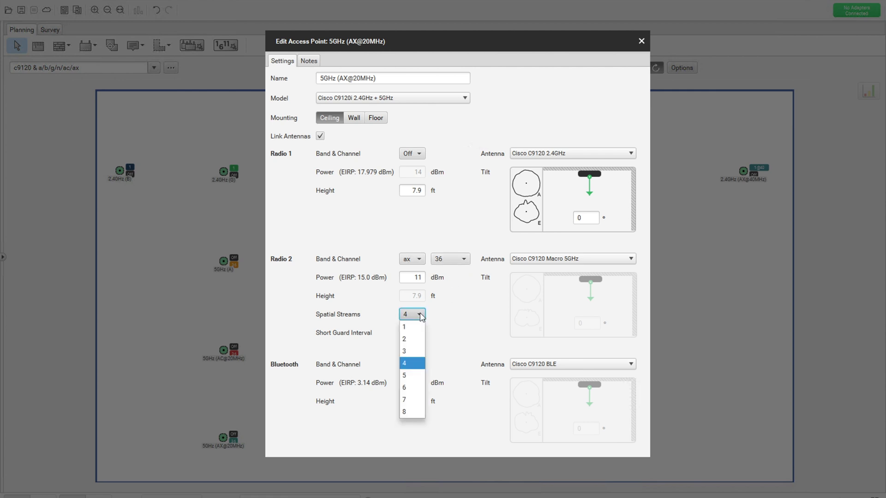
click(458, 322)
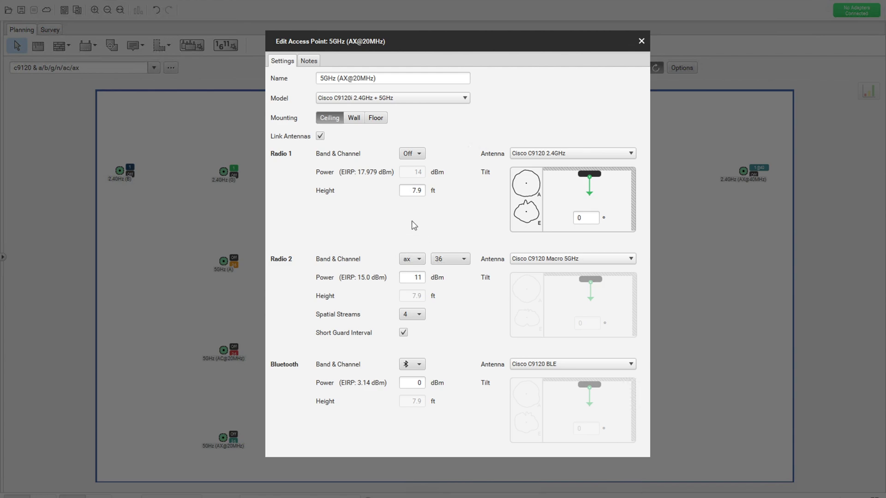
key(Escape)
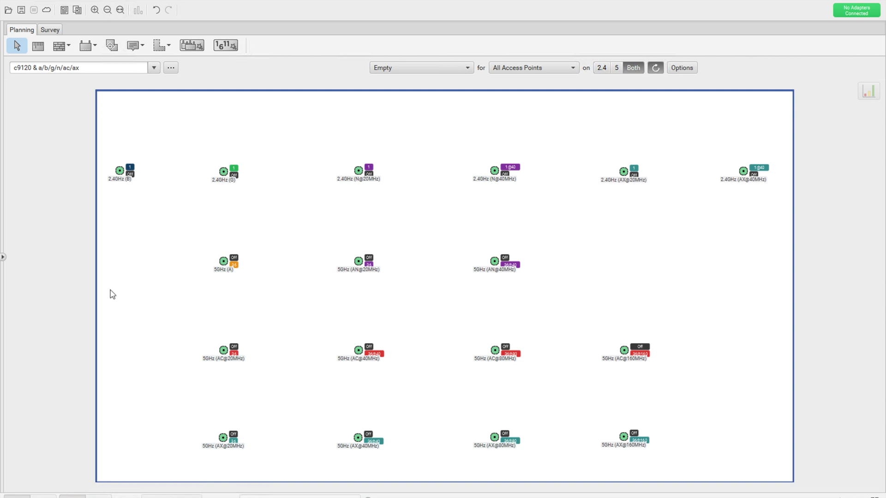
Examine the channel and channel-width labels of the 2.4 GHz and 5 GHz access points across the floor plan.
click(37, 46)
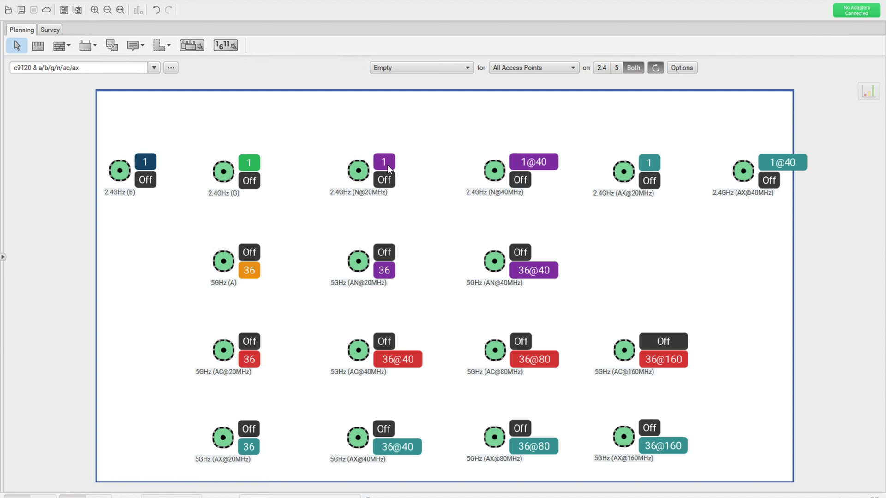
mouse_move(387, 164)
mouse_move(539, 167)
mouse_move(652, 169)
mouse_move(782, 167)
mouse_move(387, 275)
mouse_move(547, 274)
mouse_move(657, 452)
click(37, 46)
key(Escape)
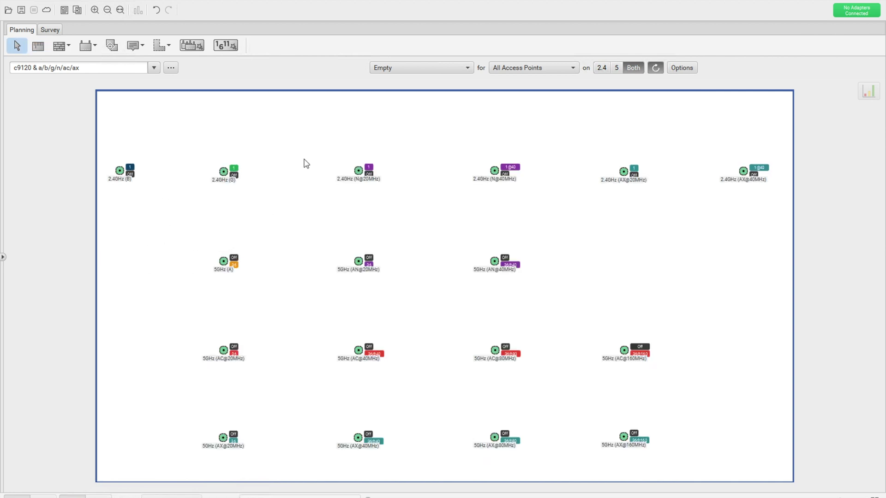
Show the Signal Strength heatmap for all access points, viewing the 2.4 GHz band and the 5 GHz band separately.
click(464, 70)
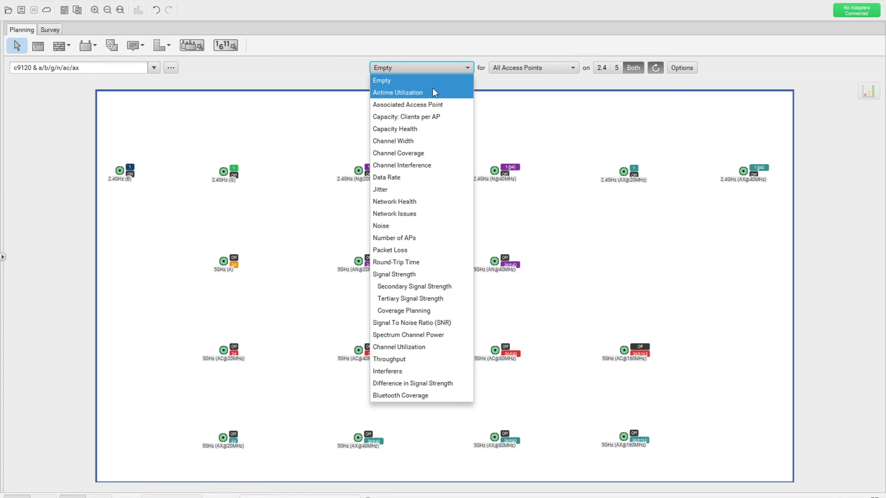
click(405, 274)
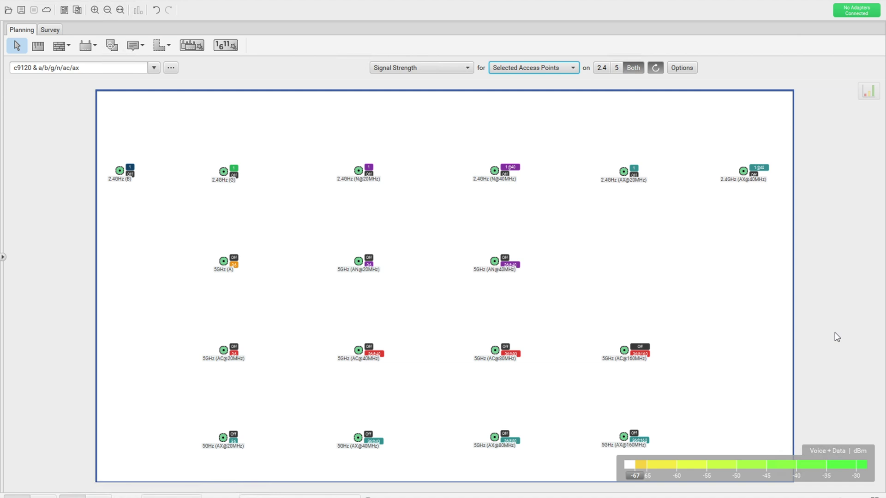
click(562, 72)
click(539, 81)
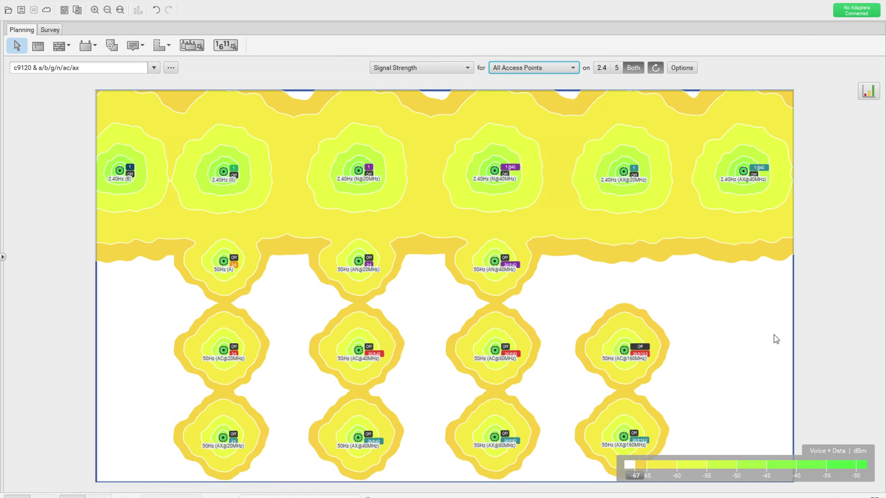
click(602, 68)
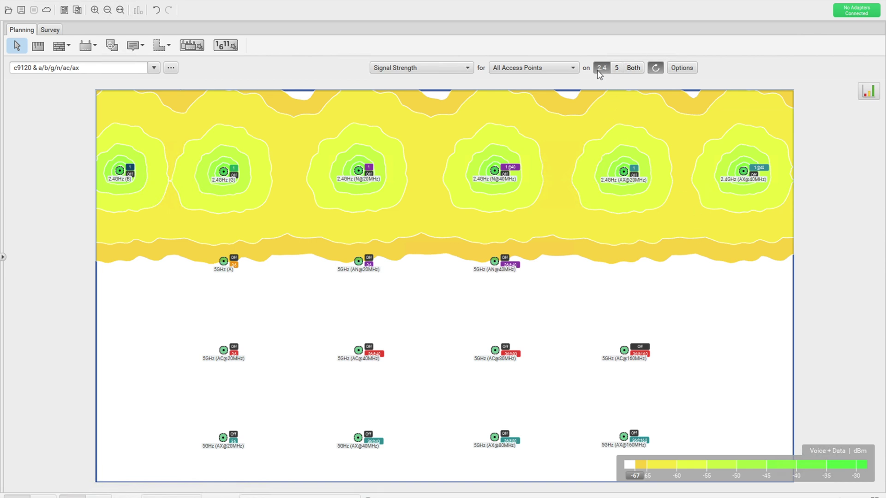
click(616, 68)
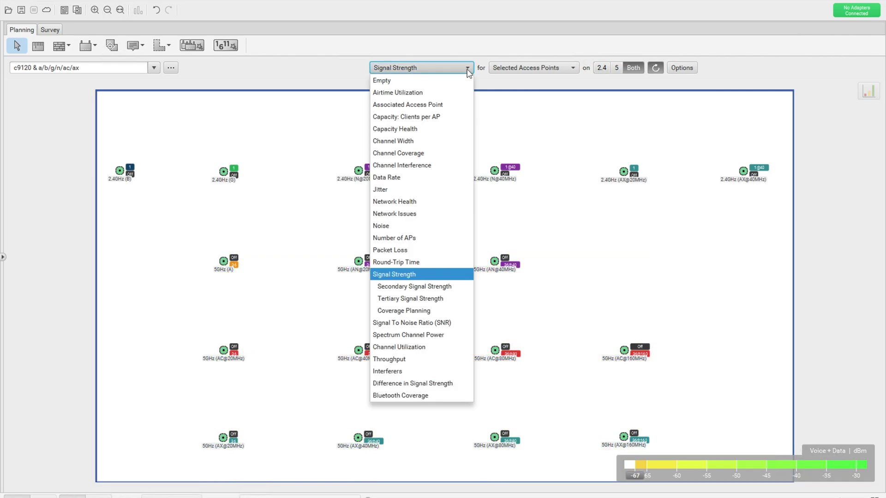
Change the visualization to Throughput for selected access points and select the 2.4GHz (B) access point.
click(404, 359)
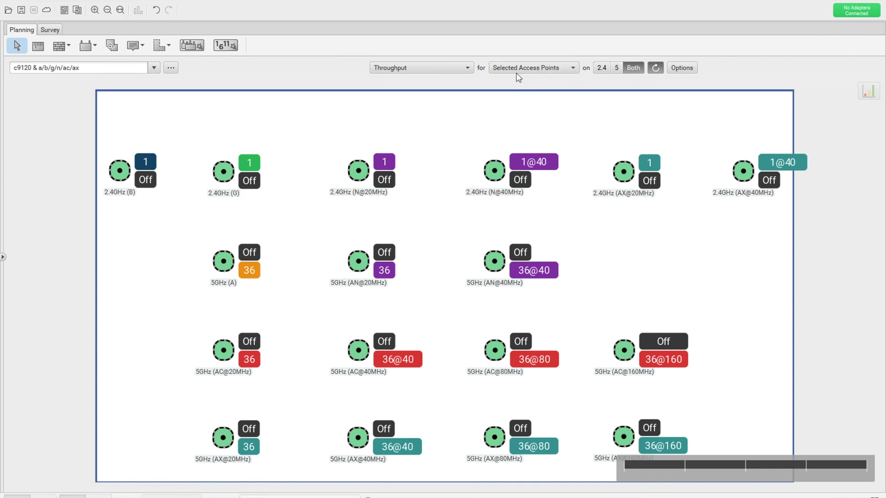
click(120, 171)
click(136, 226)
click(121, 172)
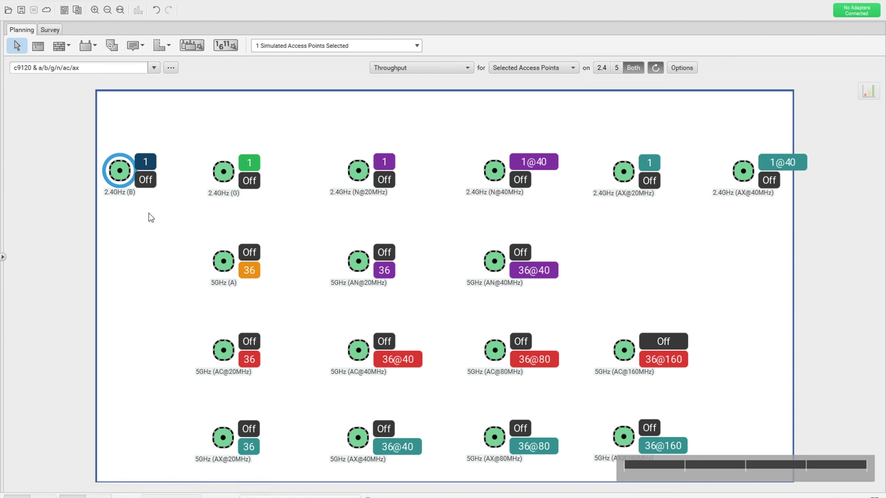
Inspect the throughput details of the 2.4GHz (G) and 2.4GHz (N@20MHz) access points, one at a time.
click(226, 176)
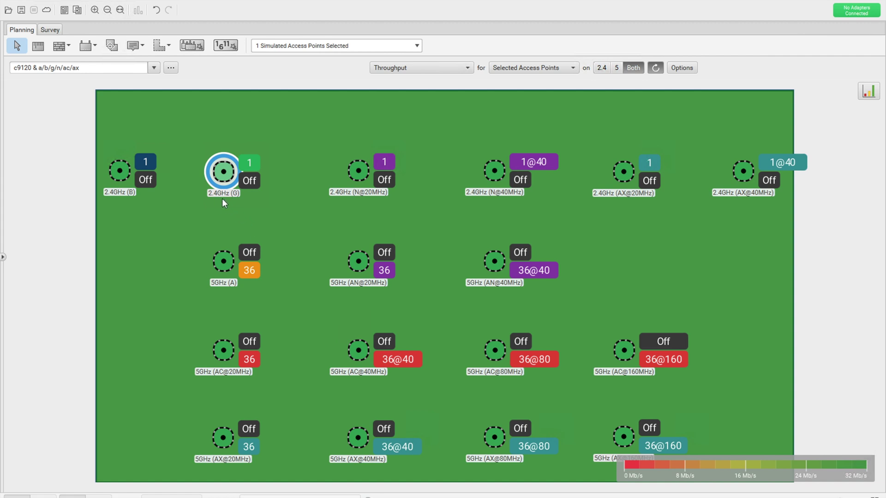
mouse_move(222, 199)
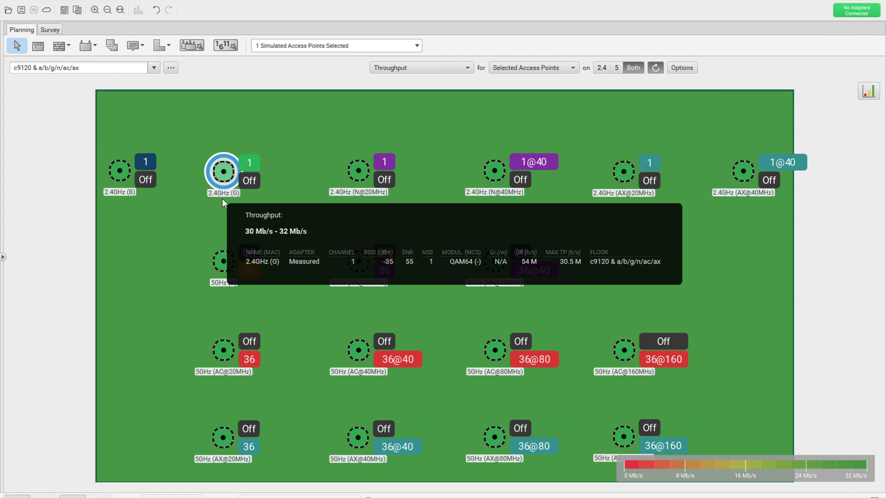
click(358, 174)
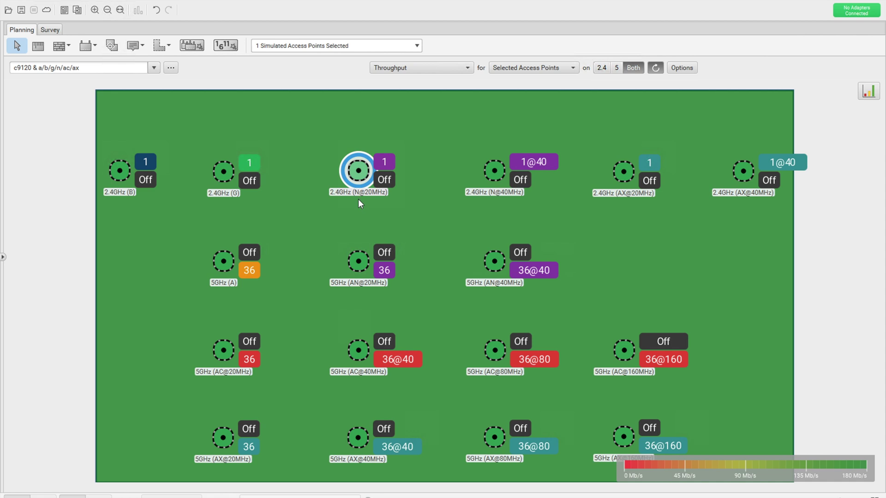
mouse_move(359, 199)
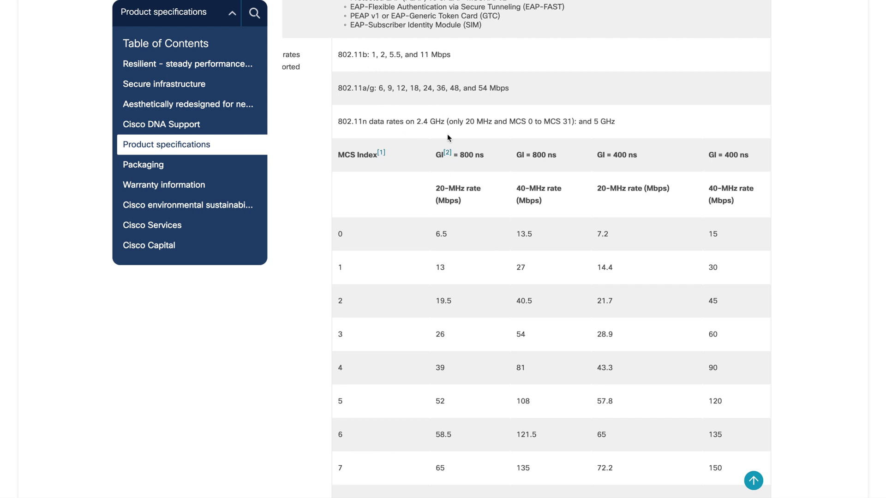
Switch to the Cisco product specifications page in the browser and look through the supported 802.11n data rates by MCS index.
scroll(394, 140, left, 1)
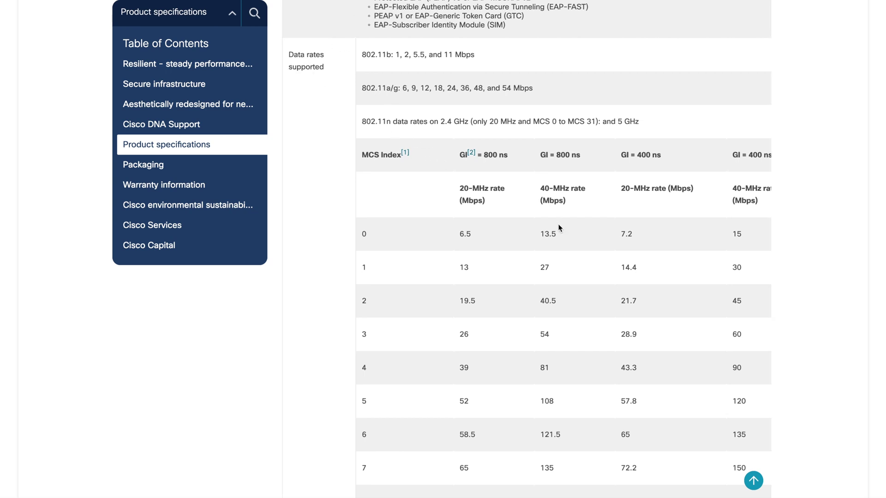
scroll(560, 229, down, 10)
scroll(559, 227, down, 15)
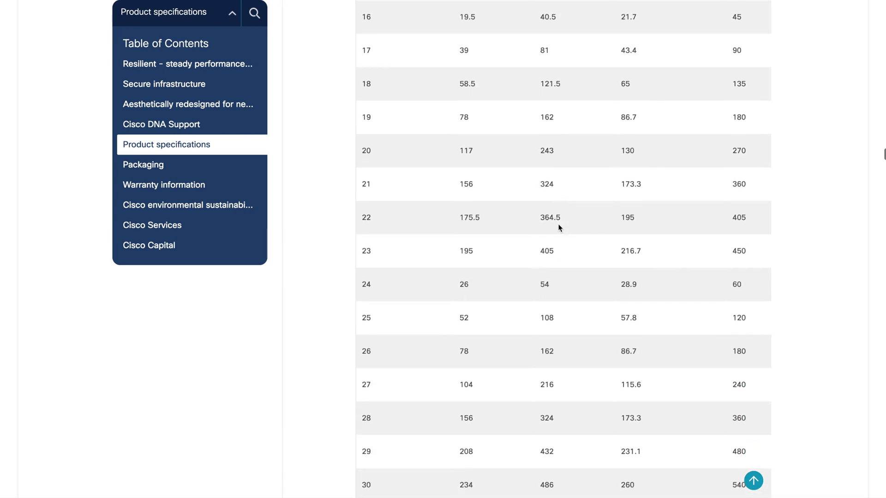
scroll(622, 173, down, 1)
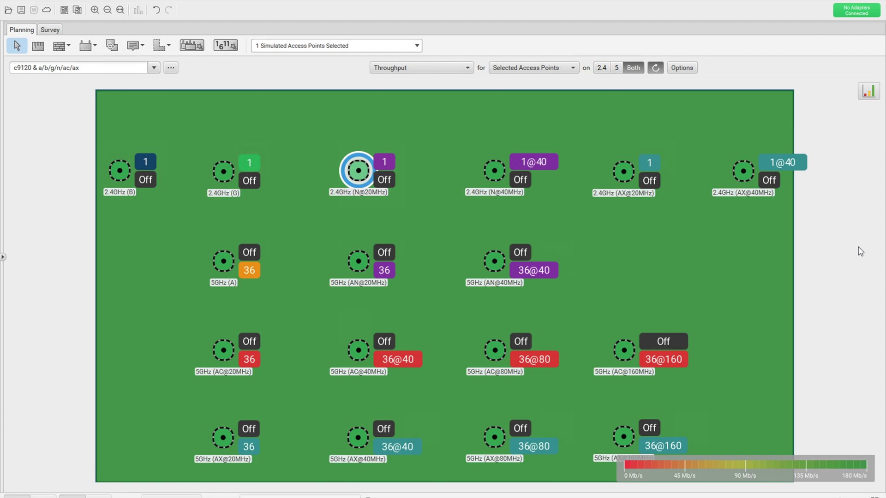
Return to the floor plan, recheck the throughput of 2.4GHz (N@20MHz), and inspect that of 2.4GHz (N@40MHz).
mouse_move(357, 200)
click(499, 180)
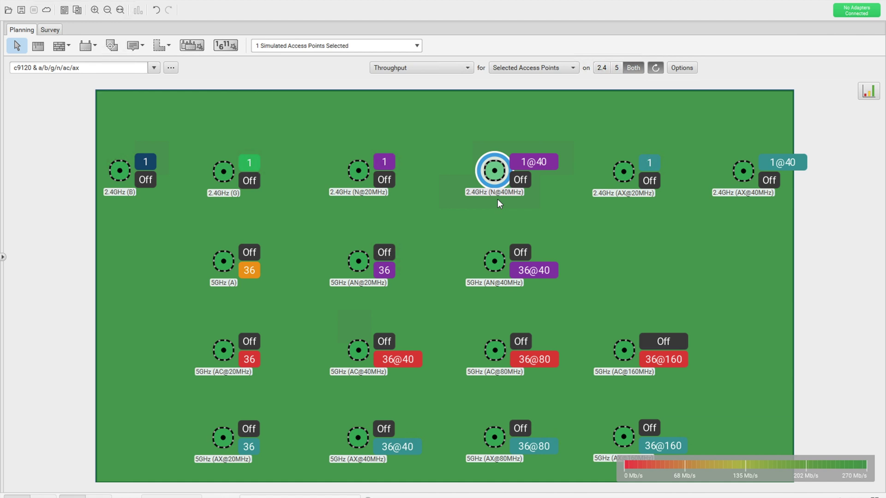
mouse_move(497, 200)
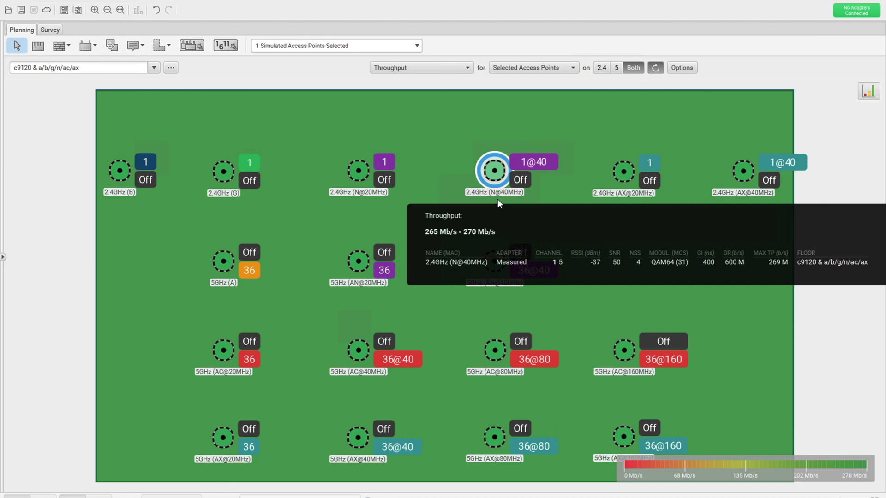
Inspect the throughput details of the 2.4GHz (AX@20MHz) and 2.4GHz (AX@40MHz) access points, one at a time.
click(626, 173)
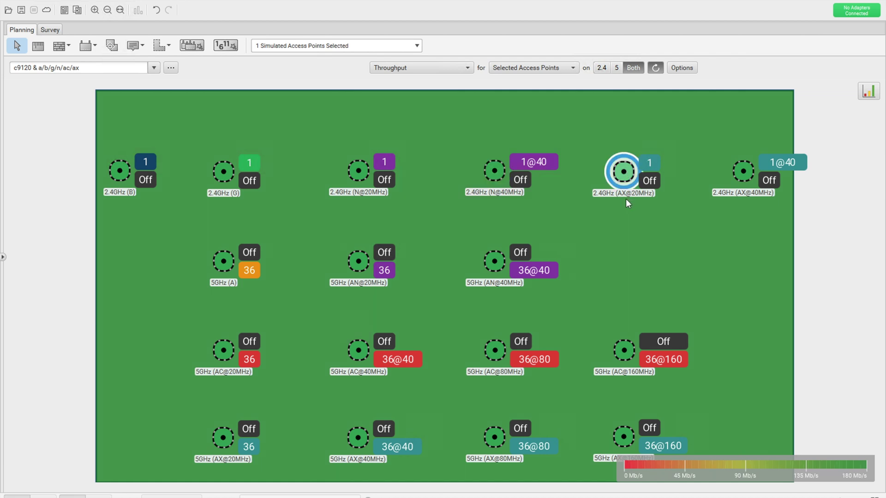
mouse_move(626, 200)
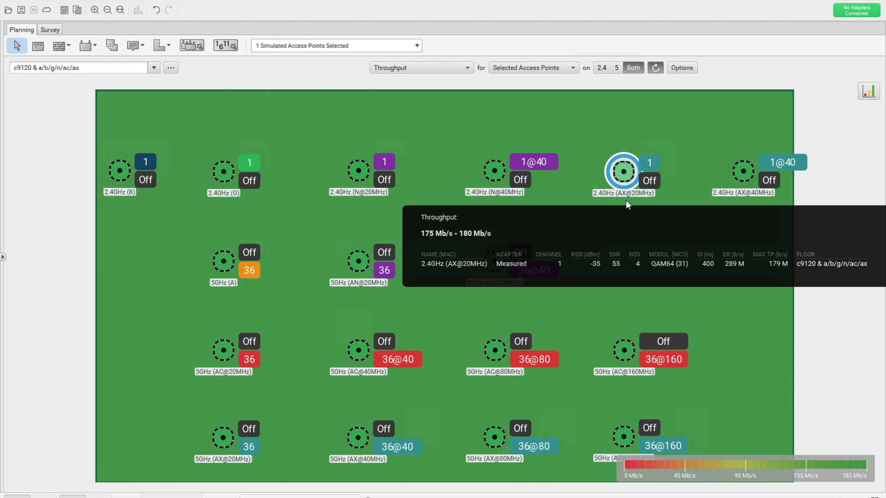
click(745, 176)
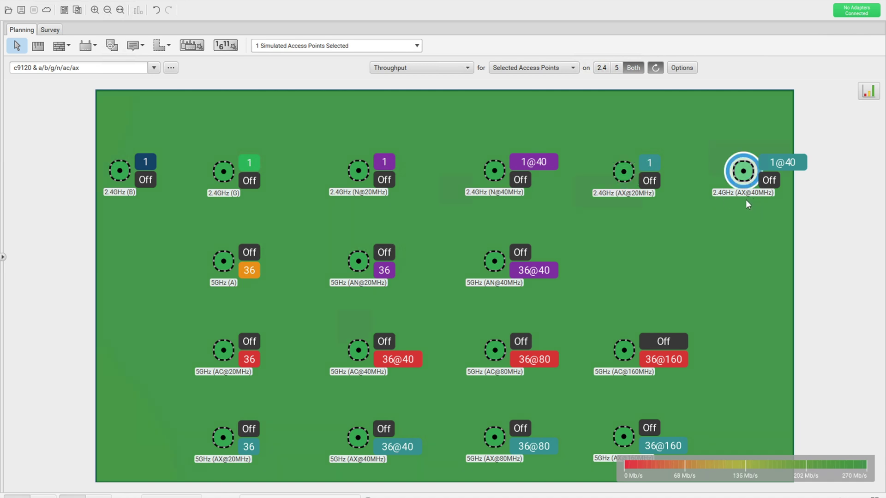
mouse_move(746, 201)
Clear the access point selection and inspect the throughput details of the 5GHz (A) access point.
click(295, 307)
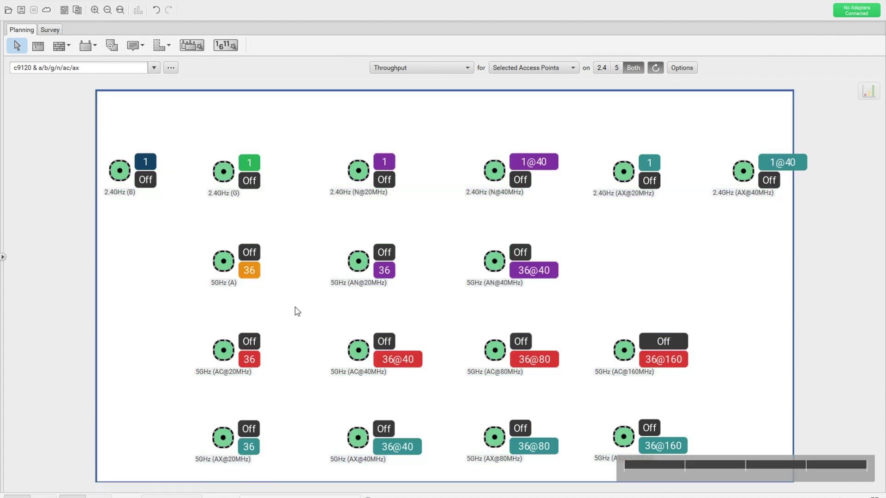
click(224, 261)
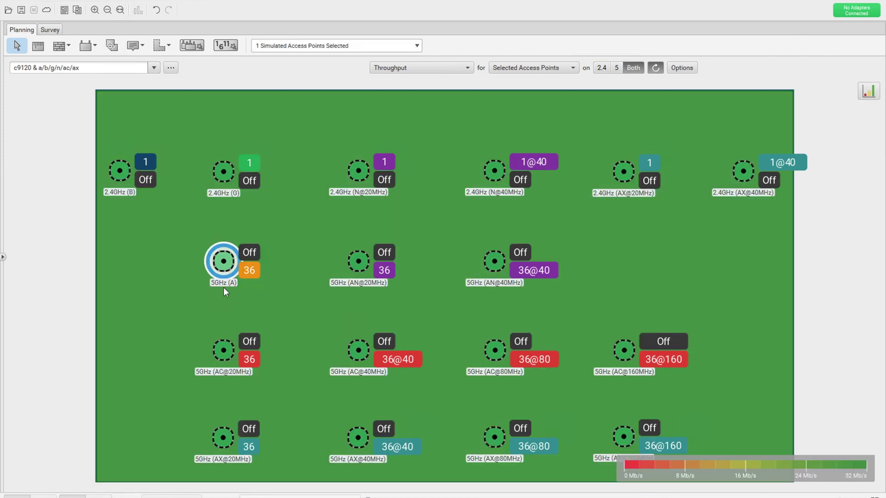
mouse_move(224, 288)
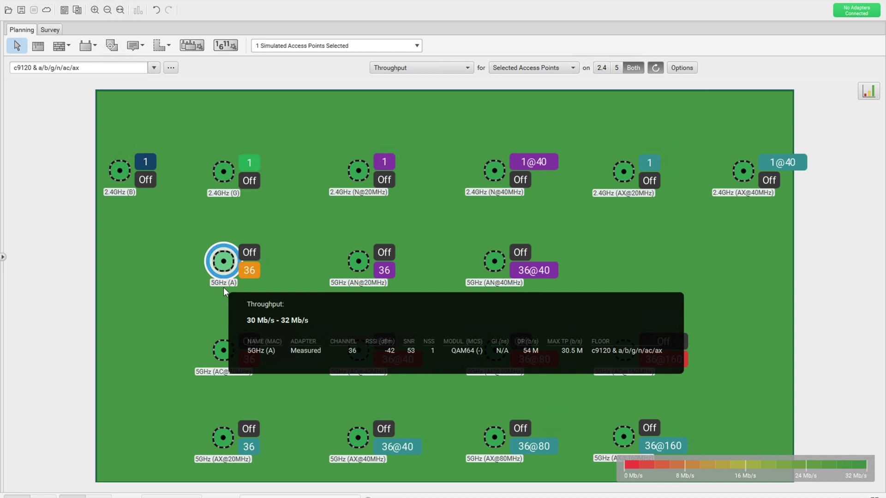
Inspect the throughput details of the 5GHz (AN@20MHz) and 5GHz (AN@40MHz) access points in turn, and clear the selection.
click(356, 286)
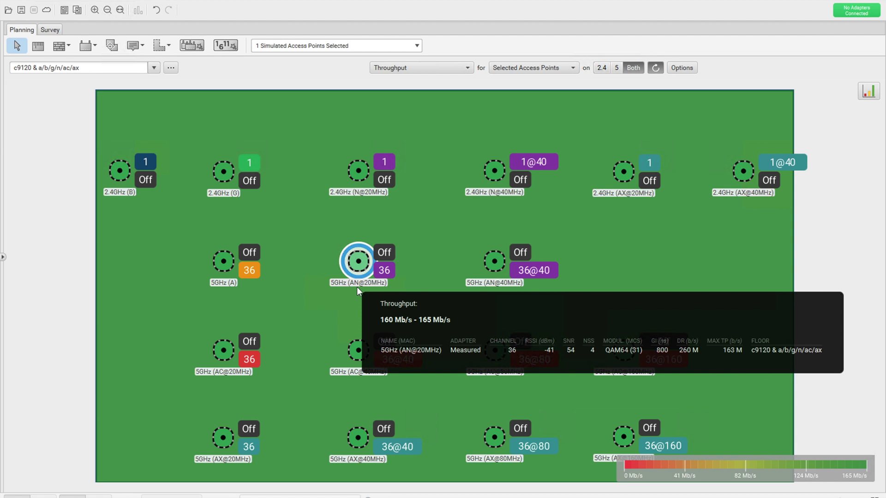
click(500, 265)
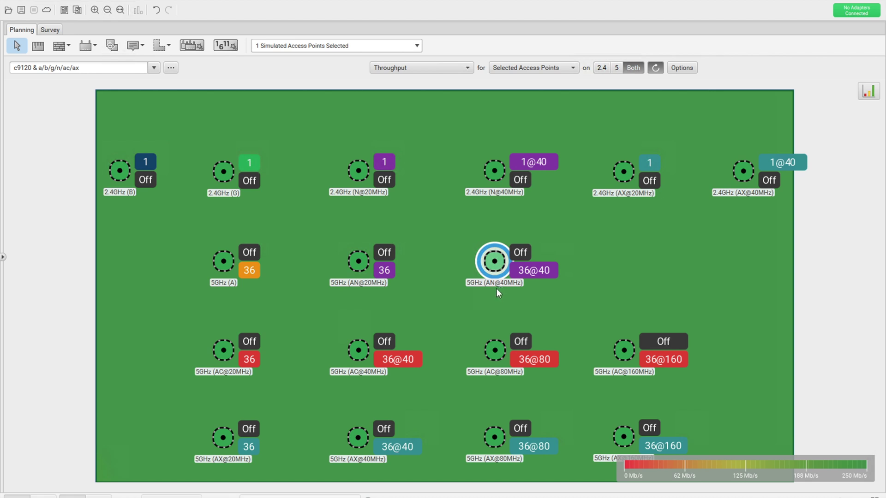
mouse_move(496, 290)
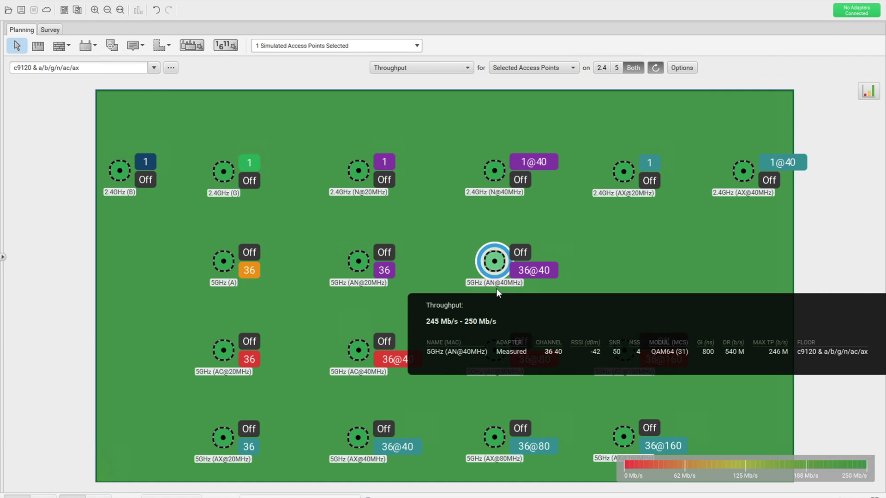
click(289, 347)
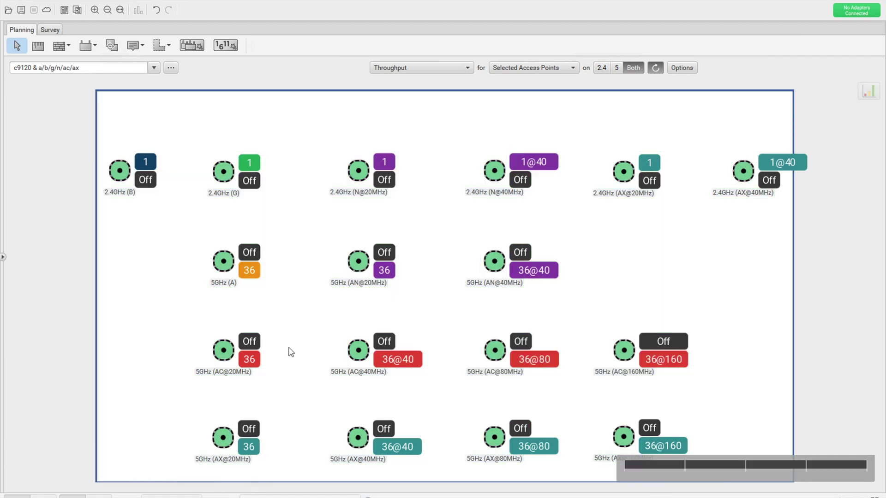
Inspect the throughput details of the 5GHz (AC@20MHz) and 5GHz (AC@40MHz) access points, one at a time.
click(224, 352)
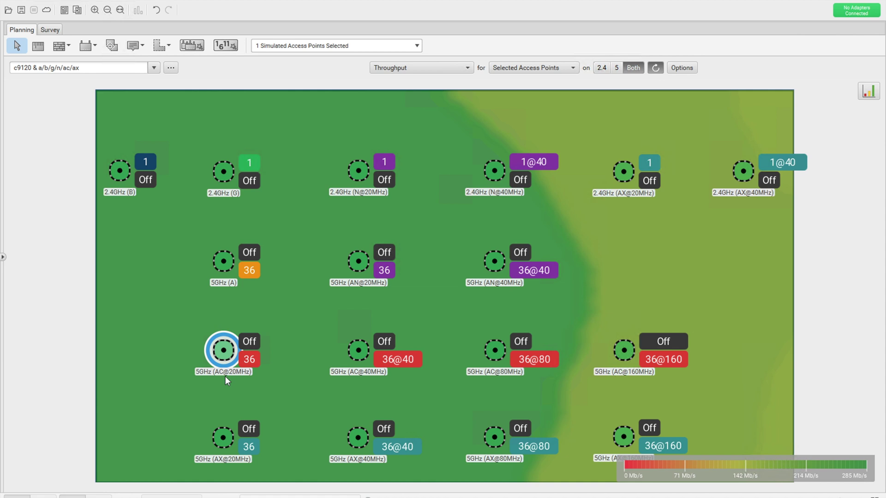
mouse_move(225, 376)
click(360, 372)
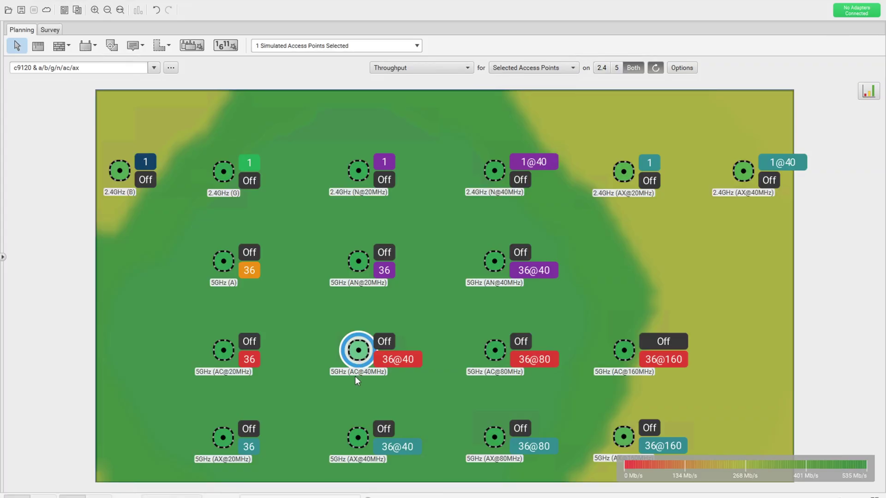
mouse_move(355, 375)
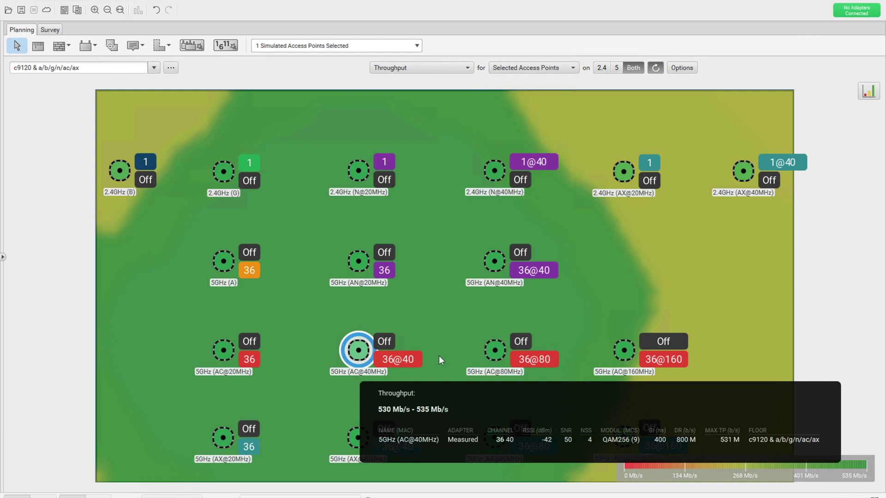
Inspect the throughput details of the wider-channel 5GHz (AC@80MHz) and 5GHz (AC@160MHz) access points, one at a time.
click(495, 351)
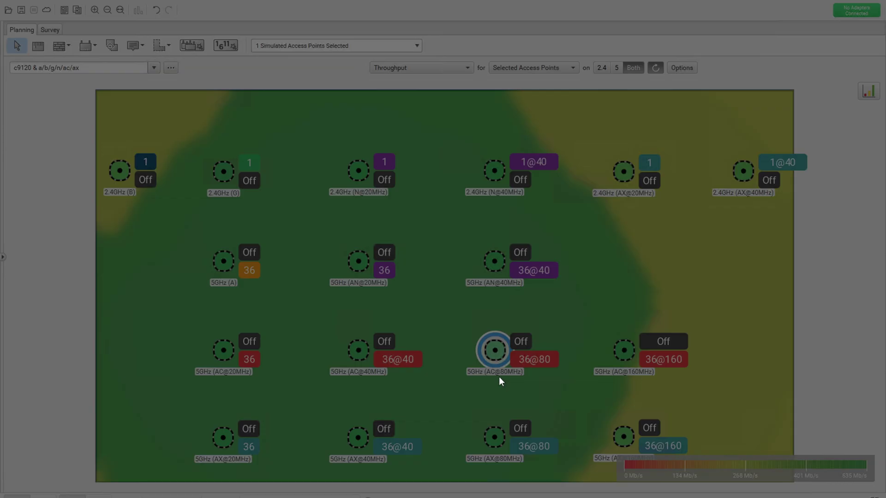
mouse_move(496, 376)
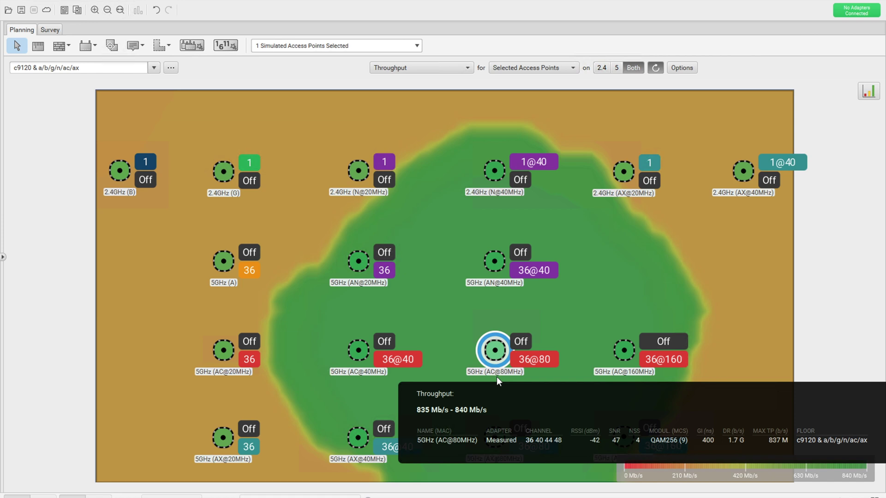
click(630, 369)
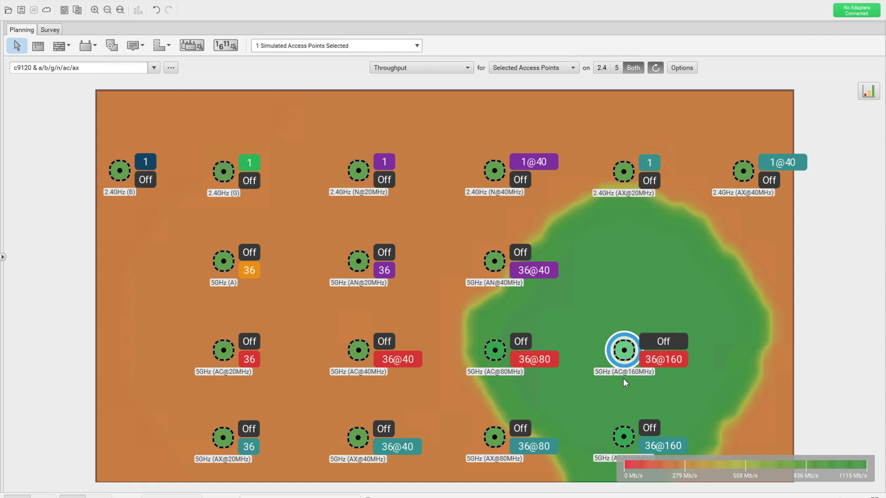
mouse_move(624, 380)
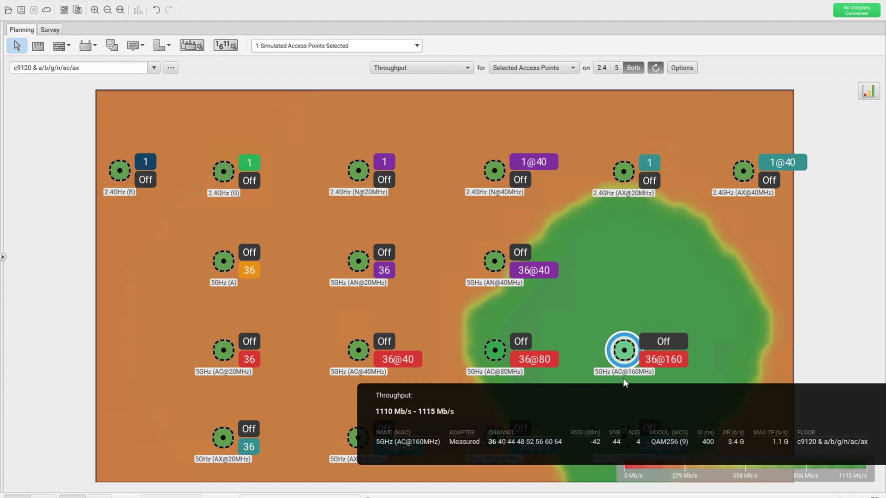
Inspect the throughput of 5GHz (AX@20MHz), compare it with 5GHz (AC@20MHz) by selecting both, and clear the selection.
click(223, 437)
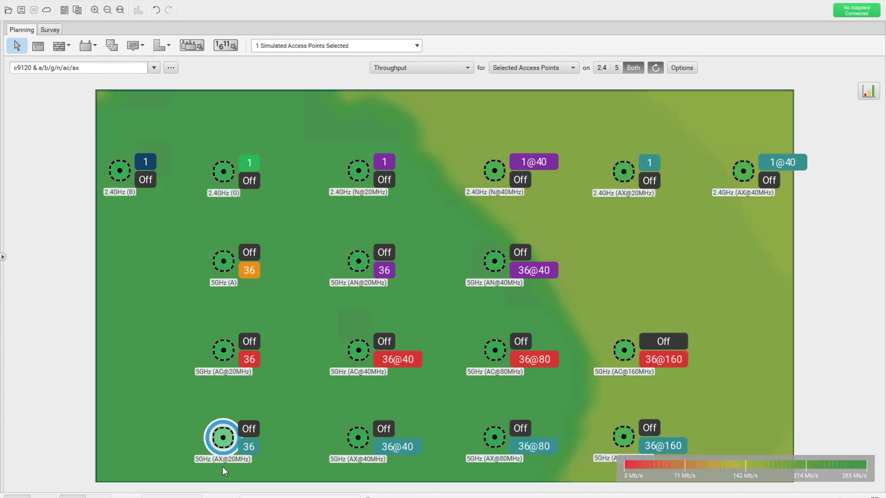
mouse_move(223, 466)
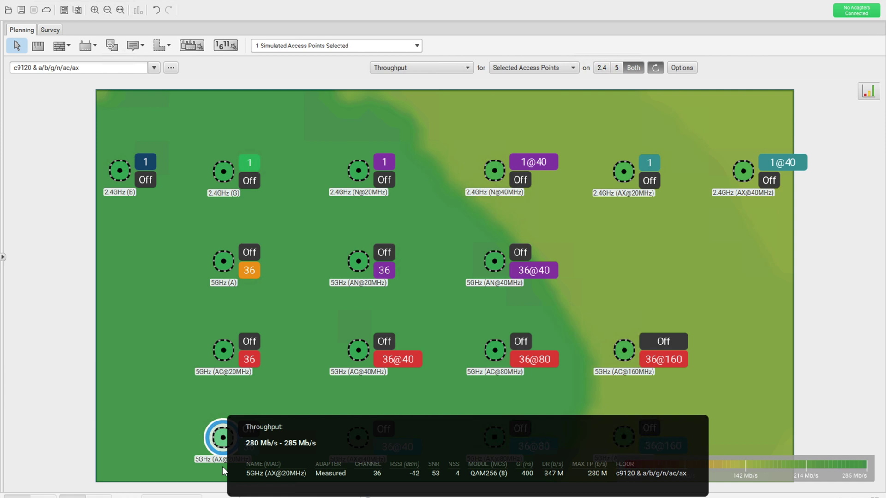
ctrl+click(224, 350)
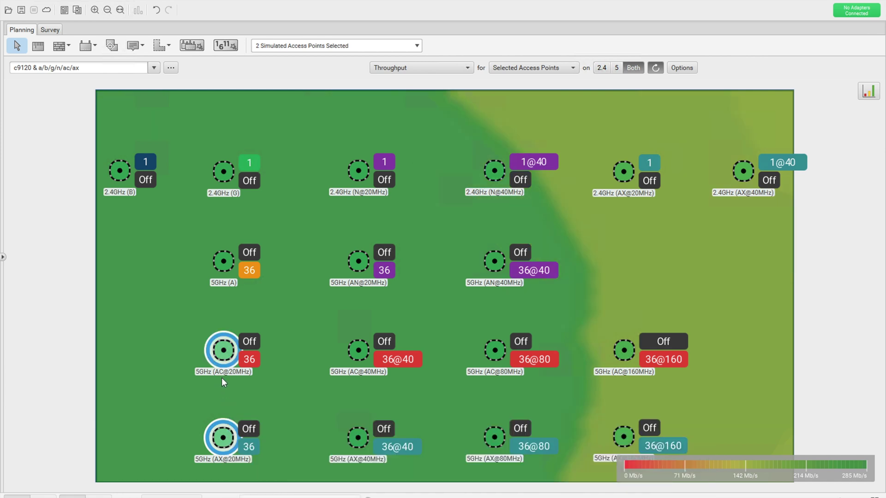
mouse_move(222, 379)
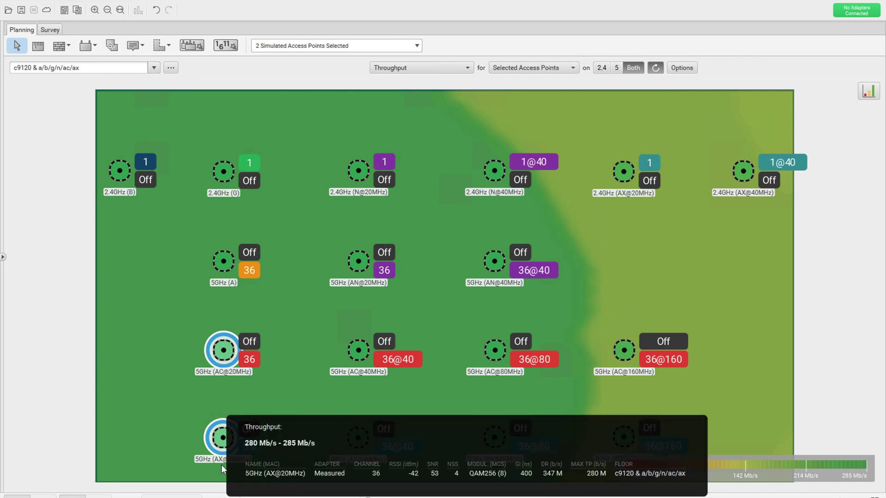
click(403, 421)
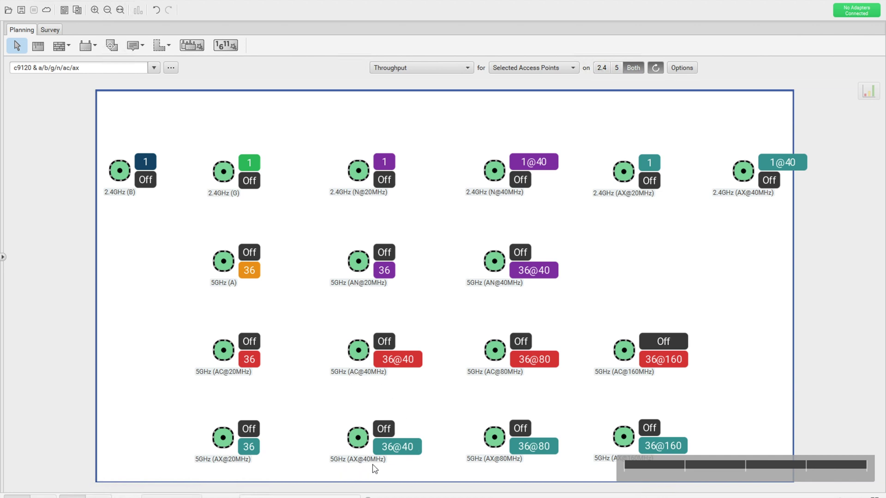
Compare the throughput of 5GHz (AX@160MHz) and 5GHz (AC@160MHz) with both selected, and reduce the selection to 5GHz (AX@160MHz).
click(625, 440)
ctrl+click(625, 372)
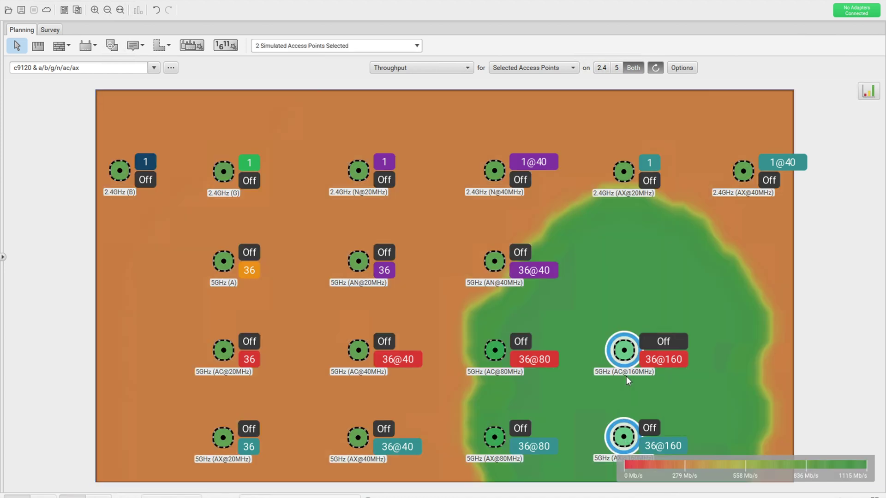
mouse_move(626, 376)
mouse_move(612, 464)
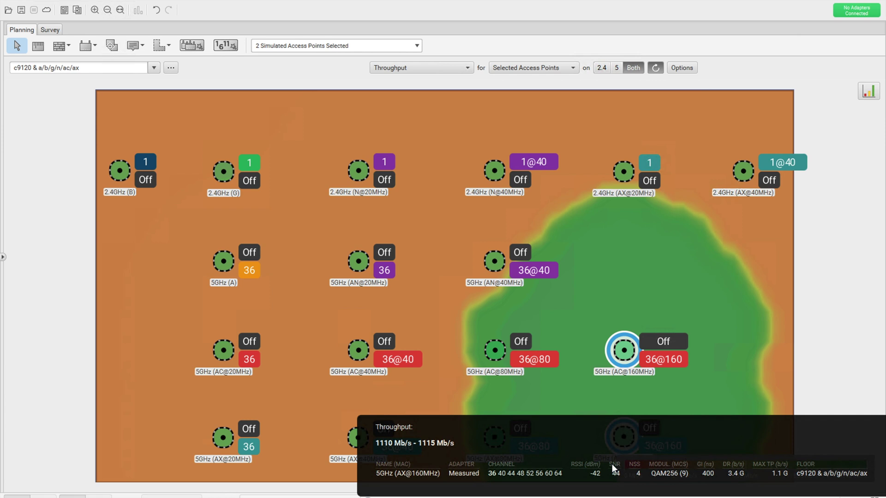
click(612, 464)
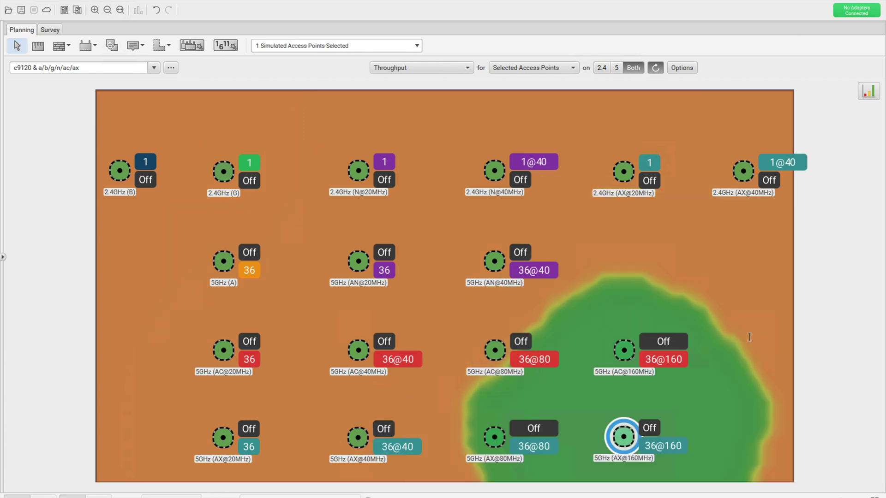
Clear the selection and show the throughput coverage of only the 2.4GHz (B) access point.
click(749, 338)
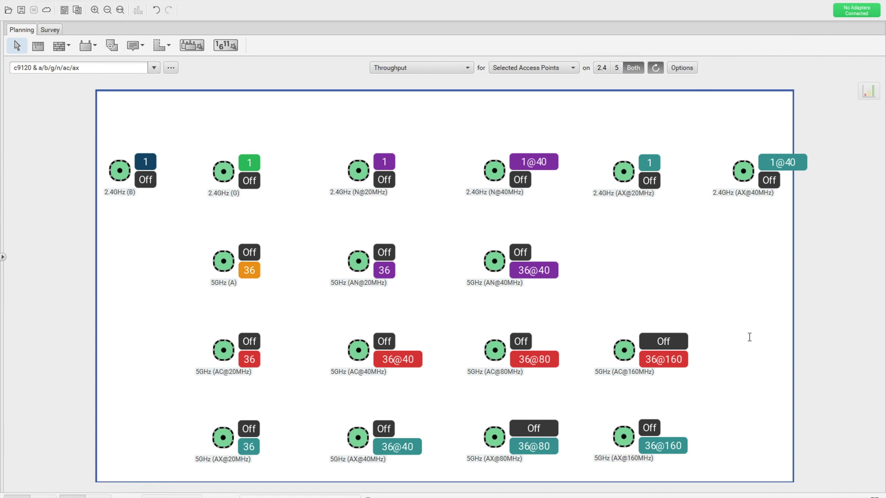
click(120, 171)
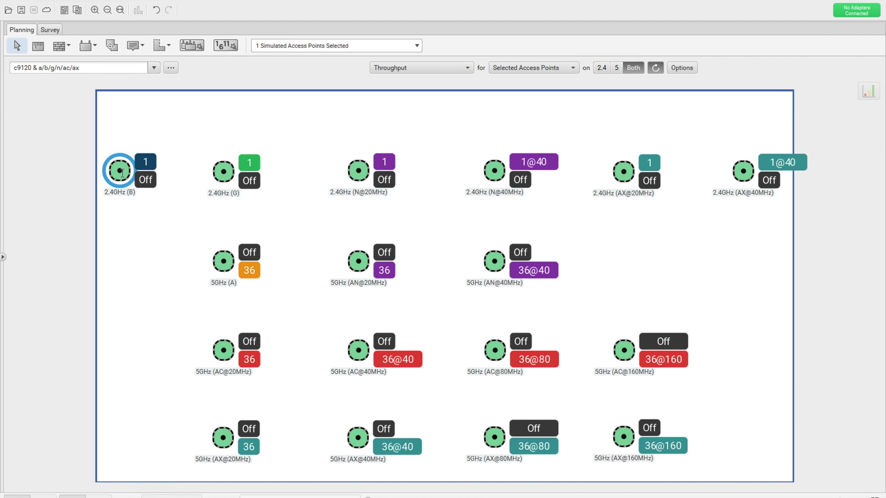